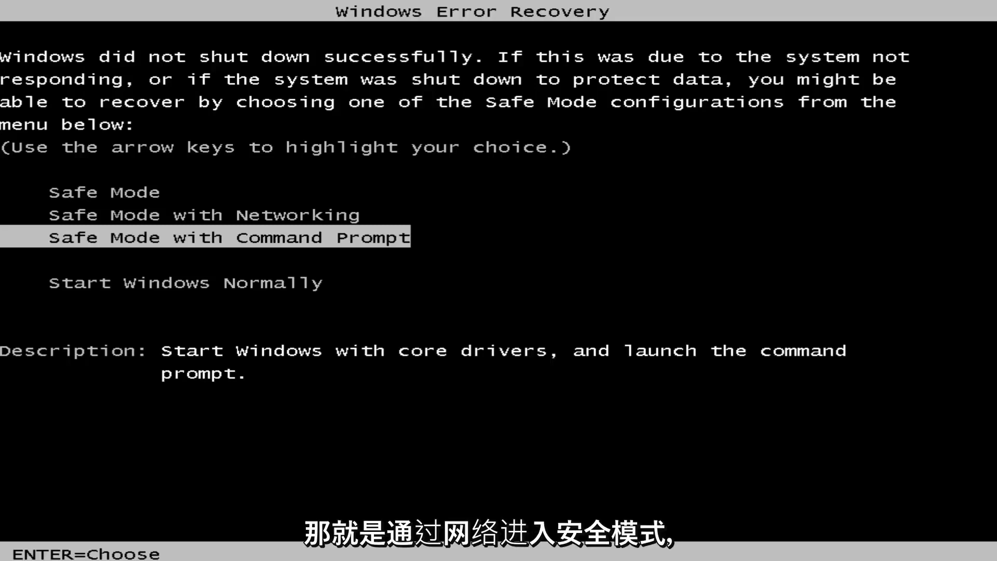
Step: Boot Windows 7 in Safe Mode with Networking from the Windows Error Recovery menu
{"action": "key", "text": "Up"}
{"action": "key", "text": "Up"}
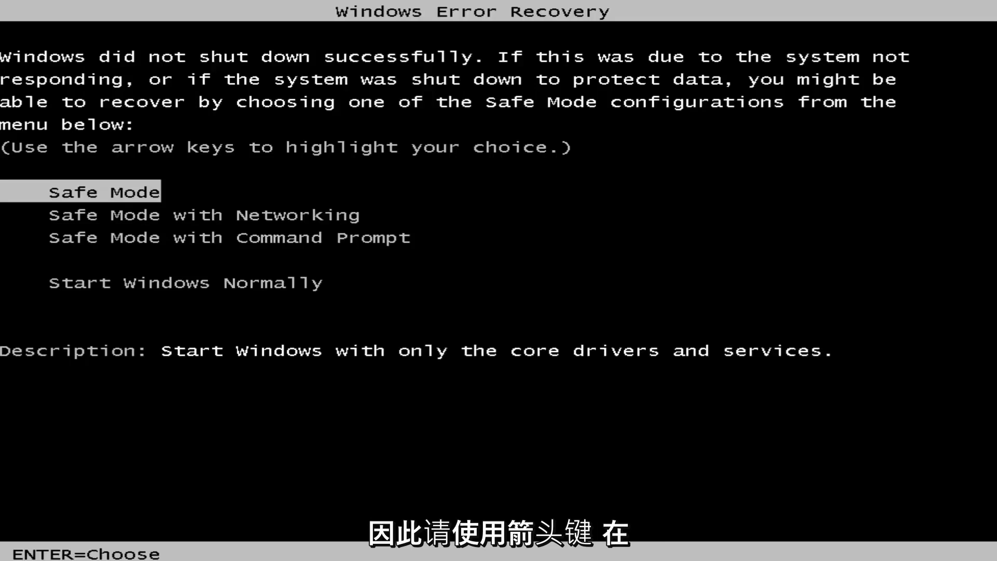
{"action": "key", "text": "Down"}
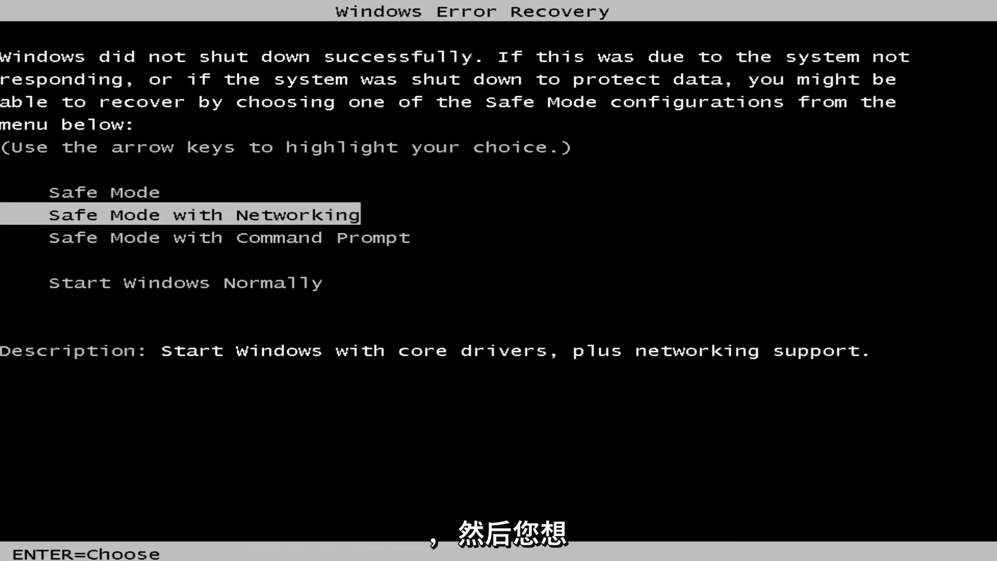
{"action": "key", "text": "Return"}
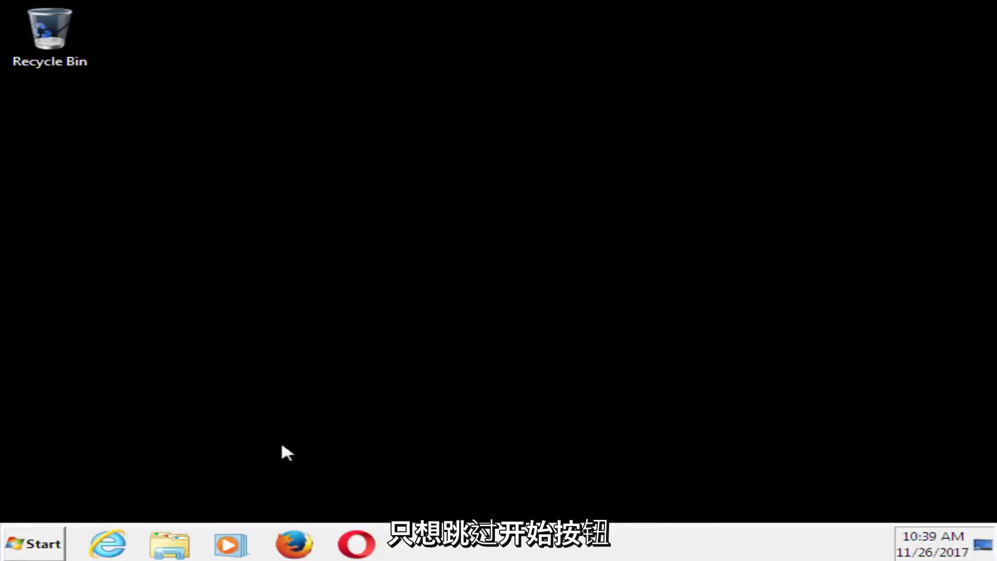
Step: Search the Start menu for regedit and run it as administrator
{"action": "left_click", "coordinate": [27, 550]}
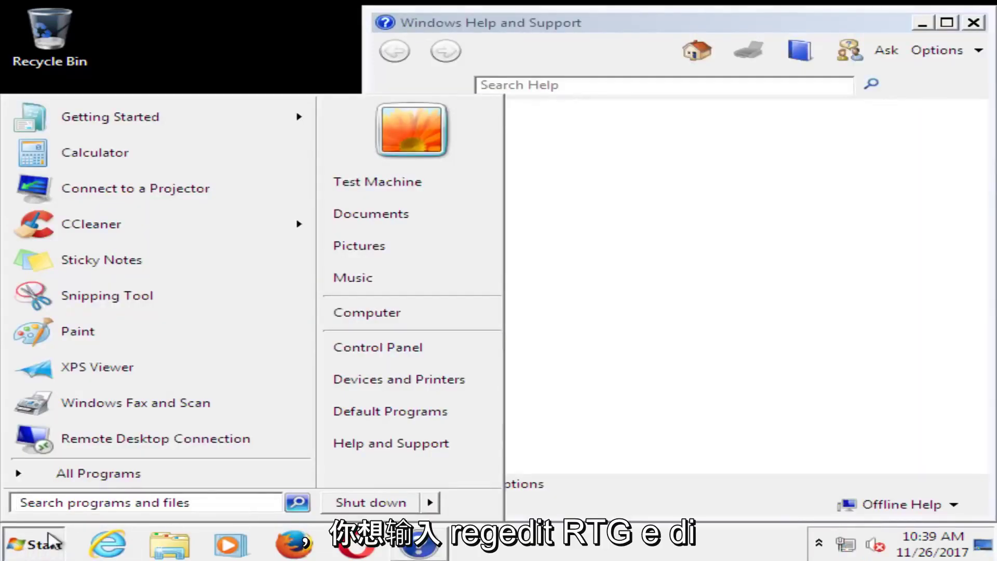
{"action": "type", "text": "reg"}
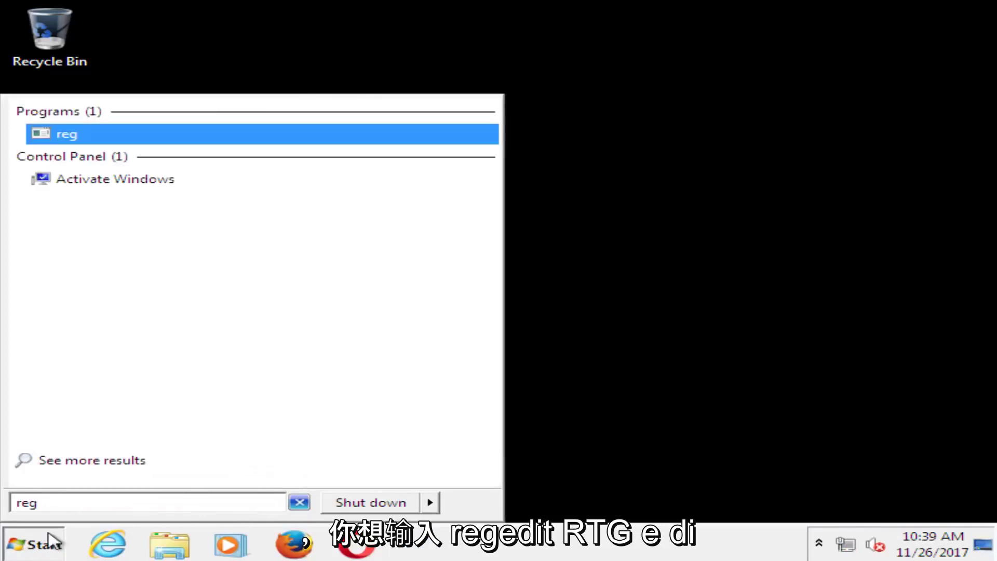
{"action": "type", "text": "edit"}
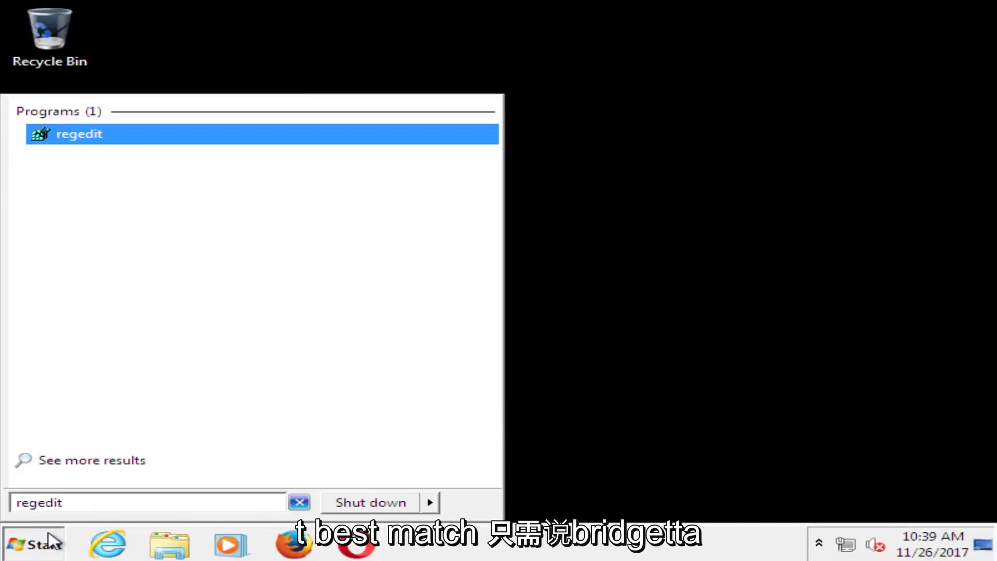
{"action": "right_click", "coordinate": [69, 135]}
{"action": "left_click", "coordinate": [108, 162]}
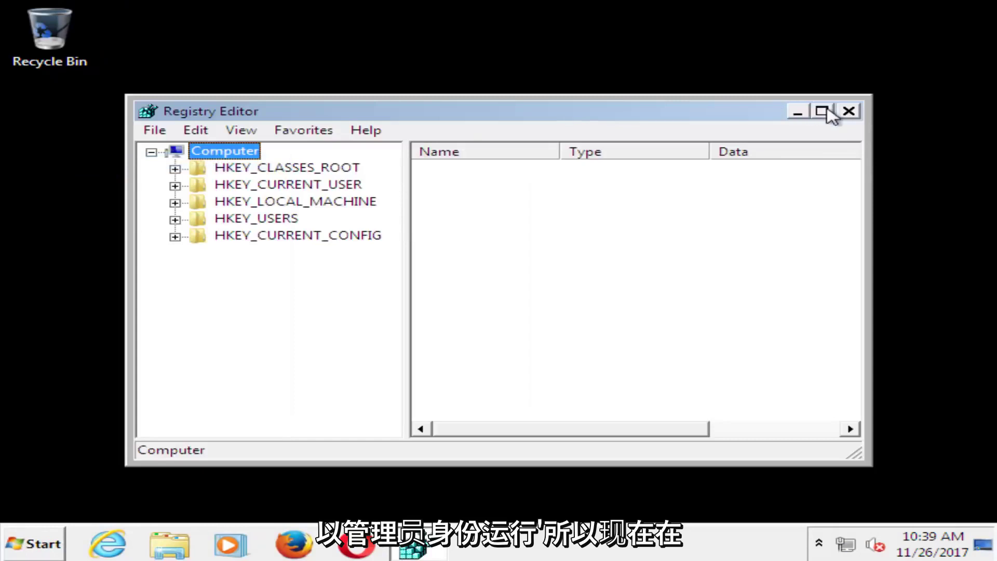
Step: Maximize Registry Editor, widen the key tree, and expand HKEY_LOCAL_MACHINE\SOFTWARE\Microsoft
{"action": "left_click", "coordinate": [823, 113]}
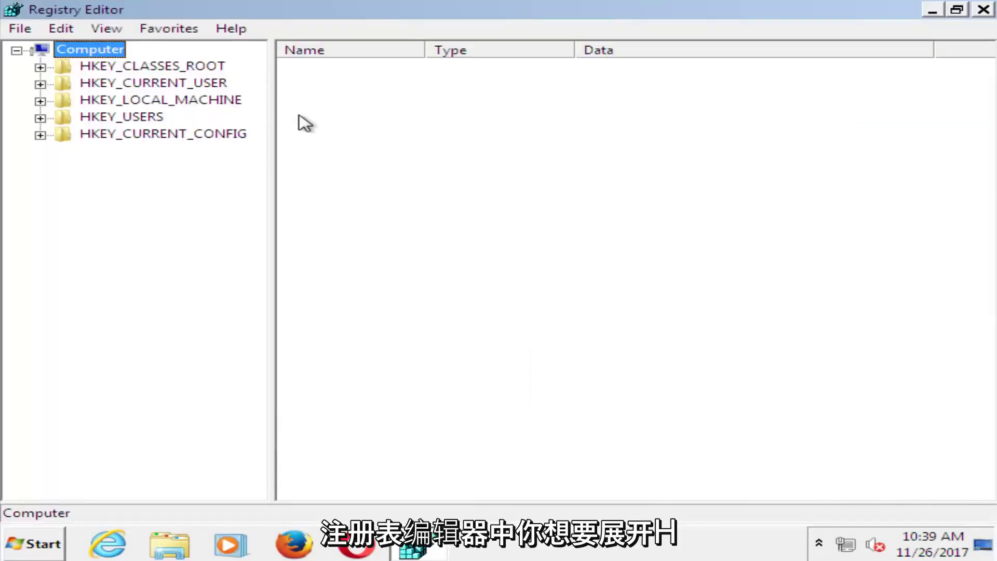
{"action": "left_click", "coordinate": [98, 100]}
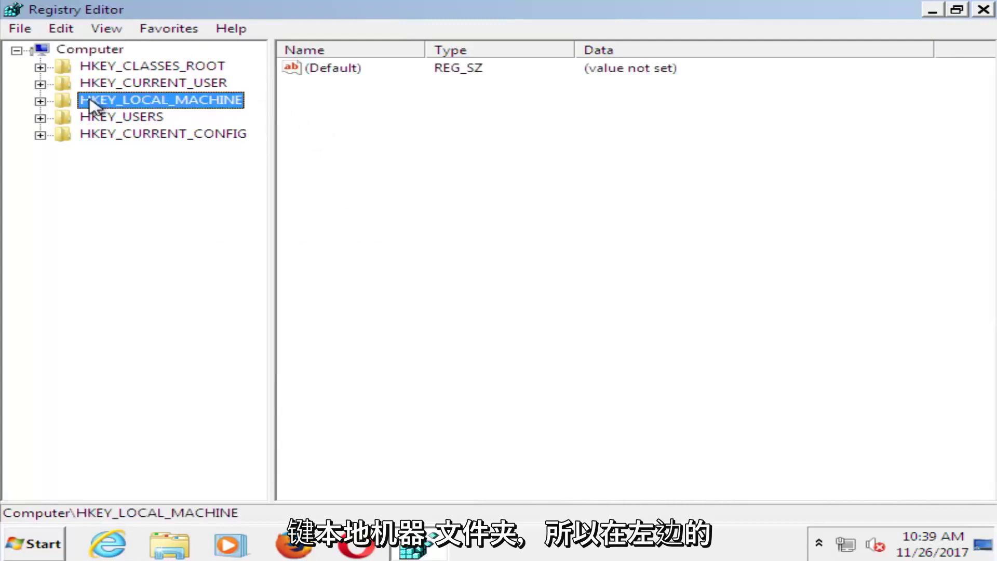
{"action": "left_click", "coordinate": [40, 101]}
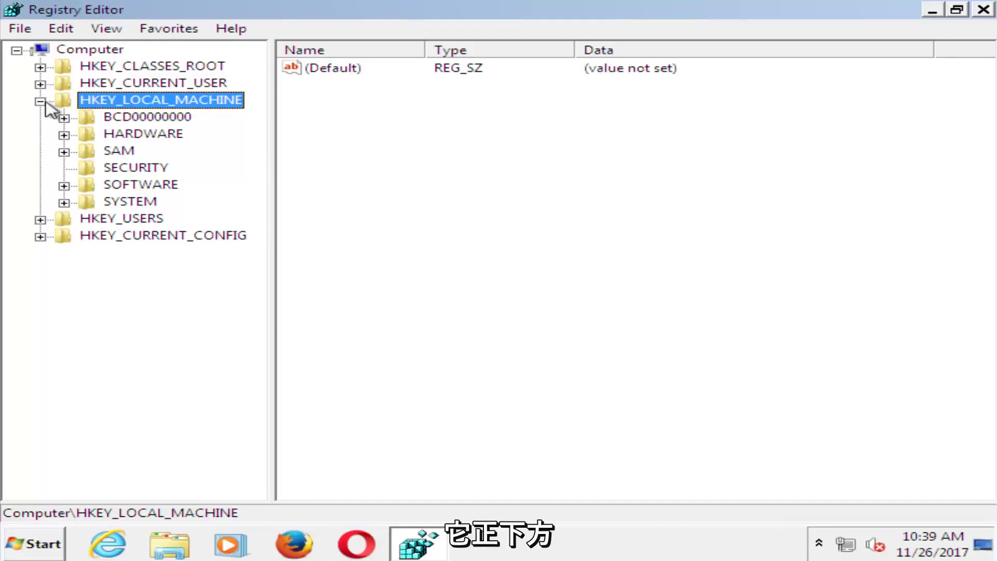
{"action": "left_click", "coordinate": [64, 186]}
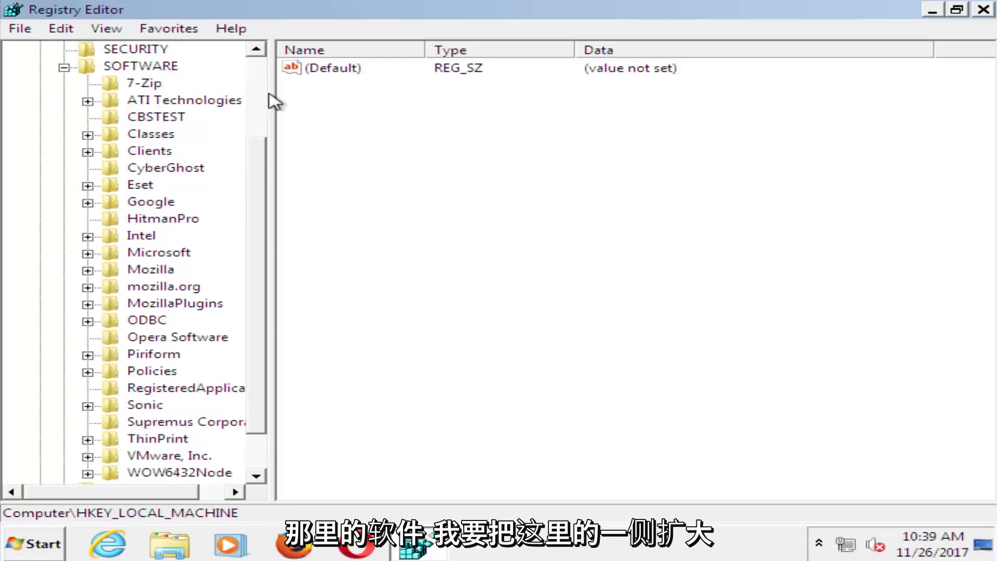
{"action": "left_click_drag", "start_coordinate": [273, 92], "coordinate": [355, 89]}
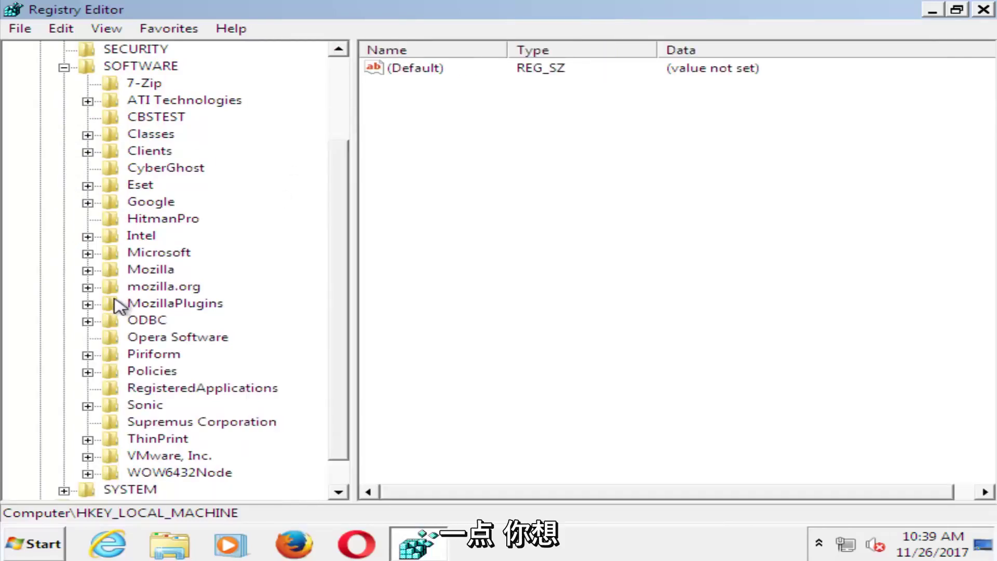
{"action": "scroll", "coordinate": [104, 305], "scroll_direction": "down", "scroll_amount": 1}
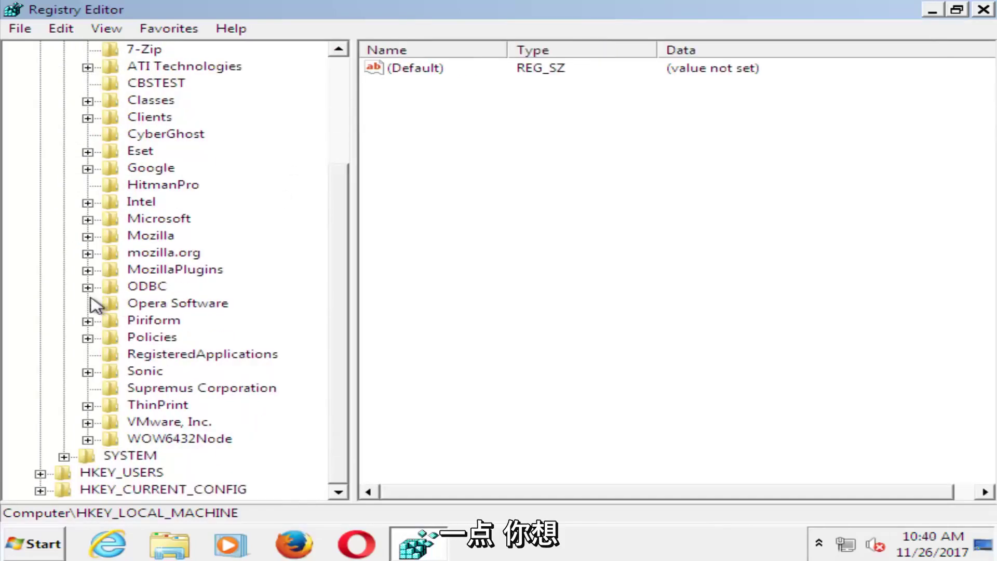
{"action": "left_click", "coordinate": [87, 220]}
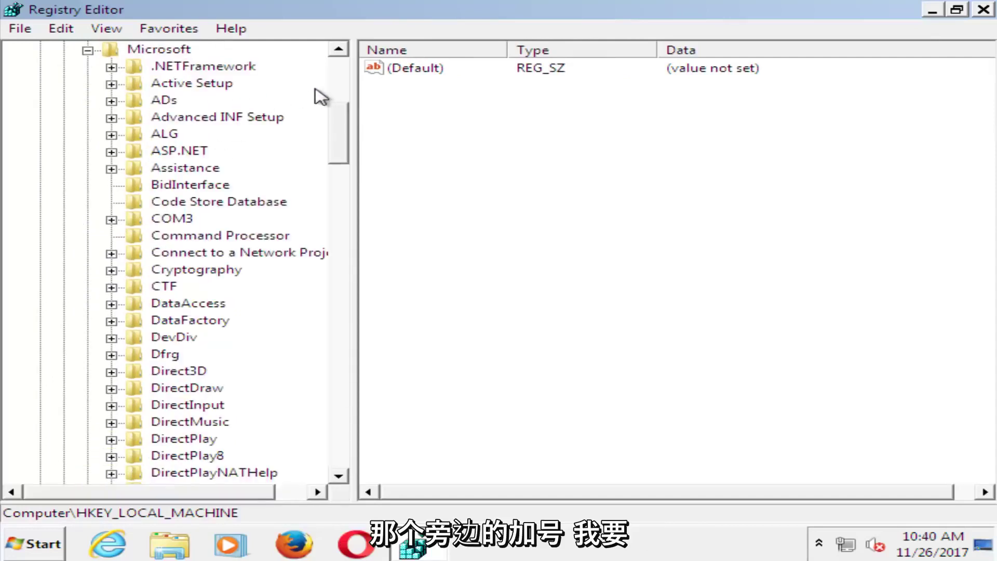
{"action": "left_click_drag", "start_coordinate": [356, 89], "coordinate": [433, 104]}
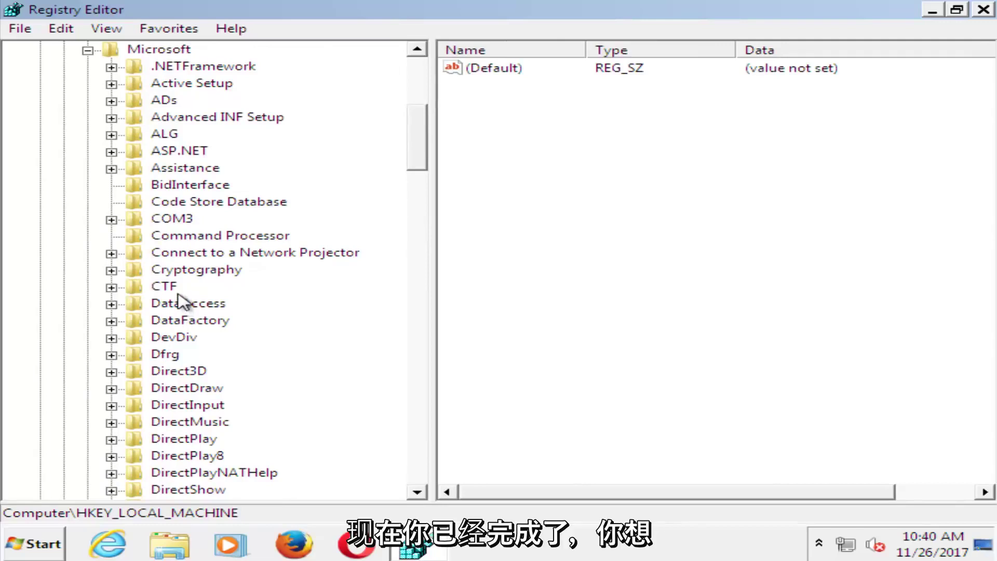
{"action": "left_click_drag", "start_coordinate": [423, 133], "coordinate": [422, 400]}
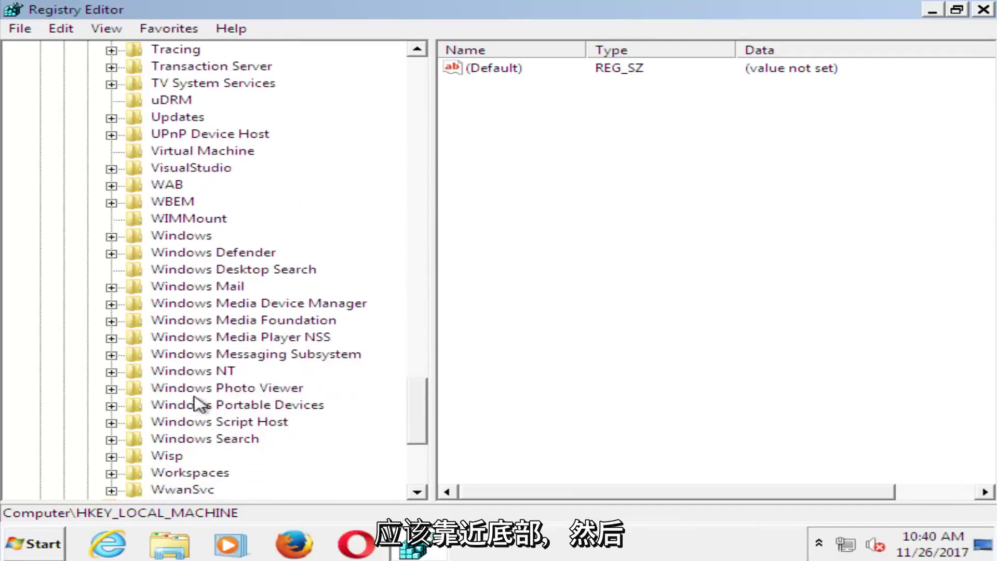
Step: Expand Windows NT\CurrentVersion\ProfileList to show all five profile subkeys, including the .bak one
{"action": "left_click", "coordinate": [166, 372]}
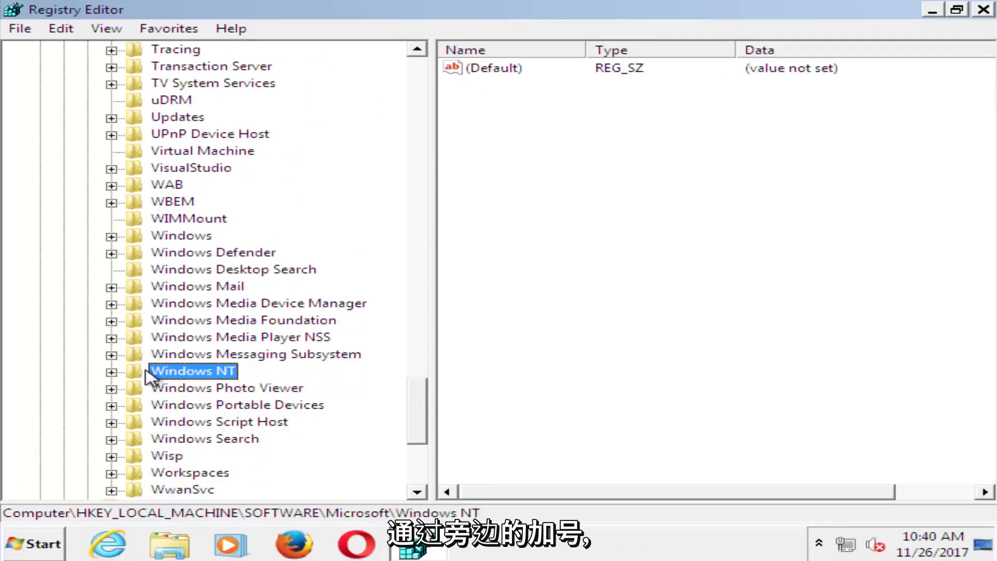
{"action": "left_click", "coordinate": [112, 372]}
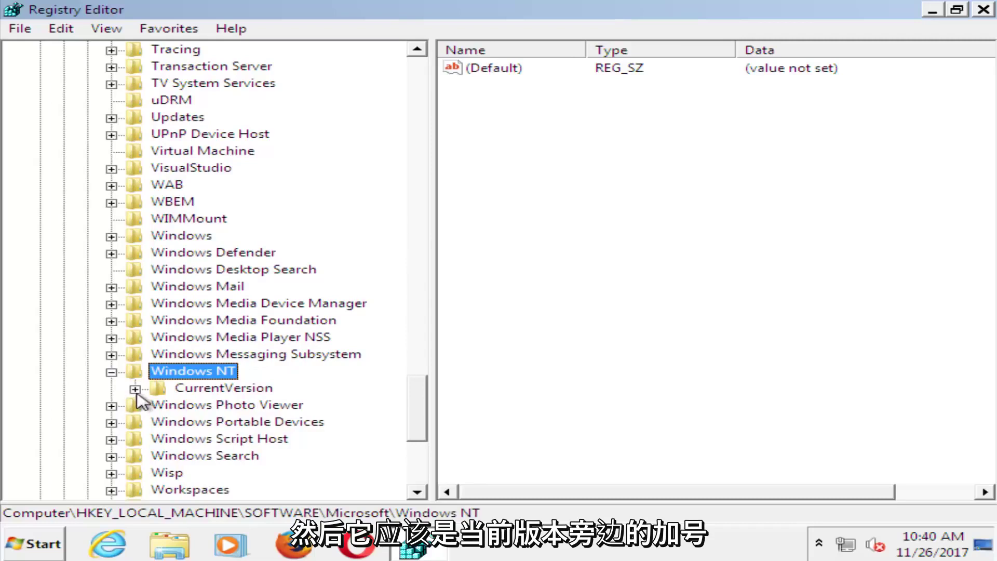
{"action": "left_click", "coordinate": [135, 390]}
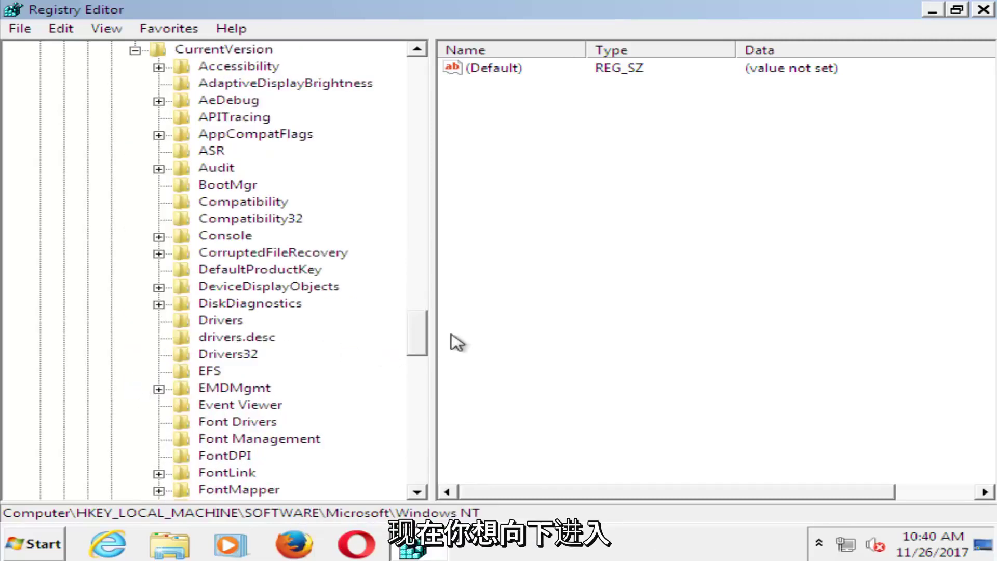
{"action": "scroll", "coordinate": [236, 423], "scroll_direction": "down", "scroll_amount": 12}
{"action": "left_click", "coordinate": [231, 422]}
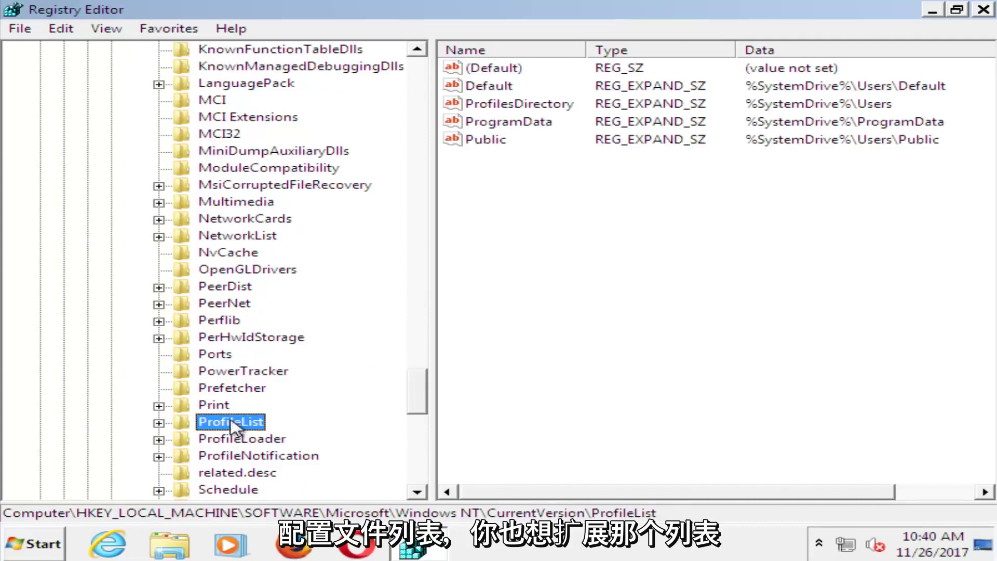
{"action": "left_click", "coordinate": [159, 423]}
{"action": "scroll", "coordinate": [165, 430], "scroll_direction": "down", "scroll_amount": 2}
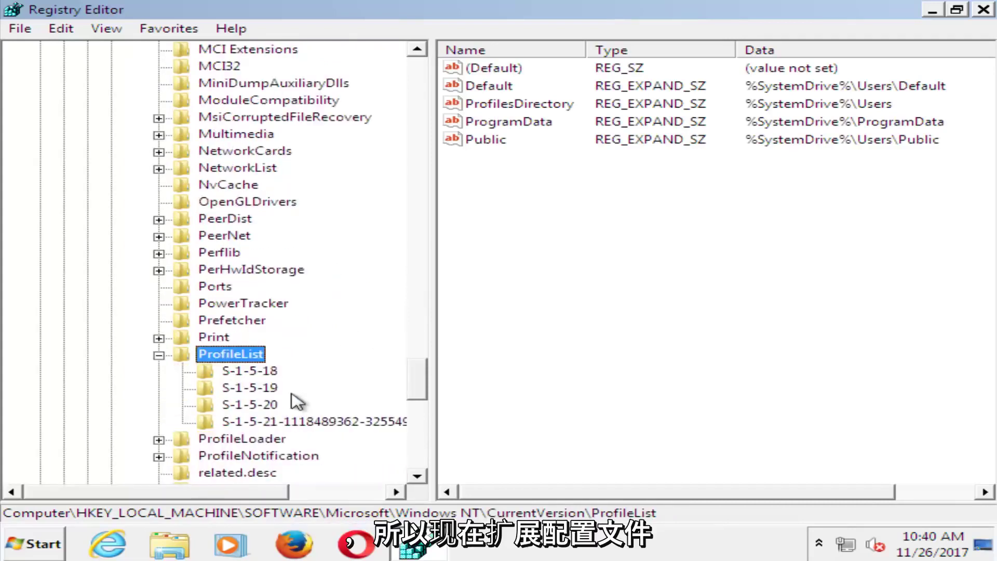
{"action": "left_click", "coordinate": [159, 305]}
{"action": "left_click", "coordinate": [159, 305]}
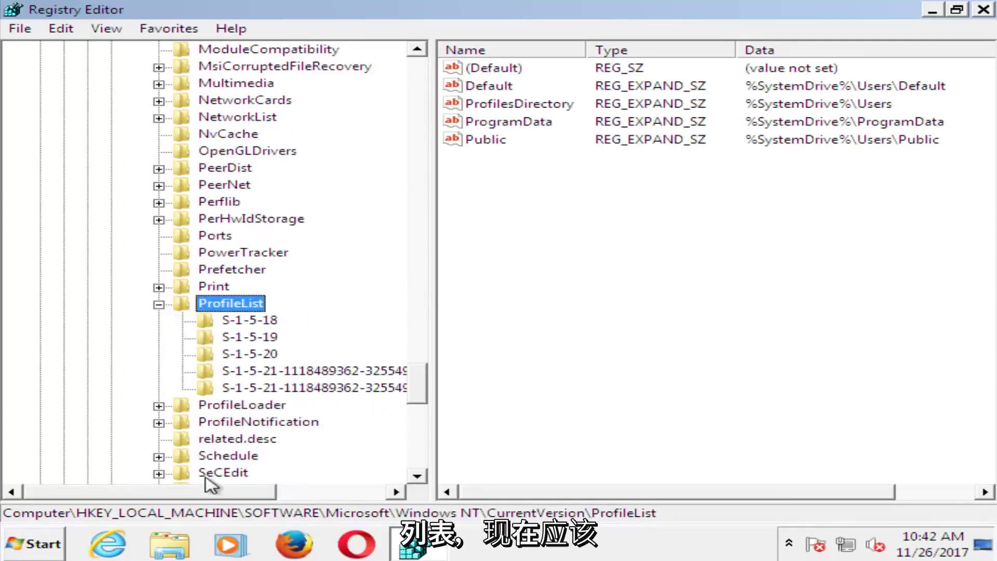
{"action": "left_click_drag", "start_coordinate": [207, 492], "coordinate": [314, 496]}
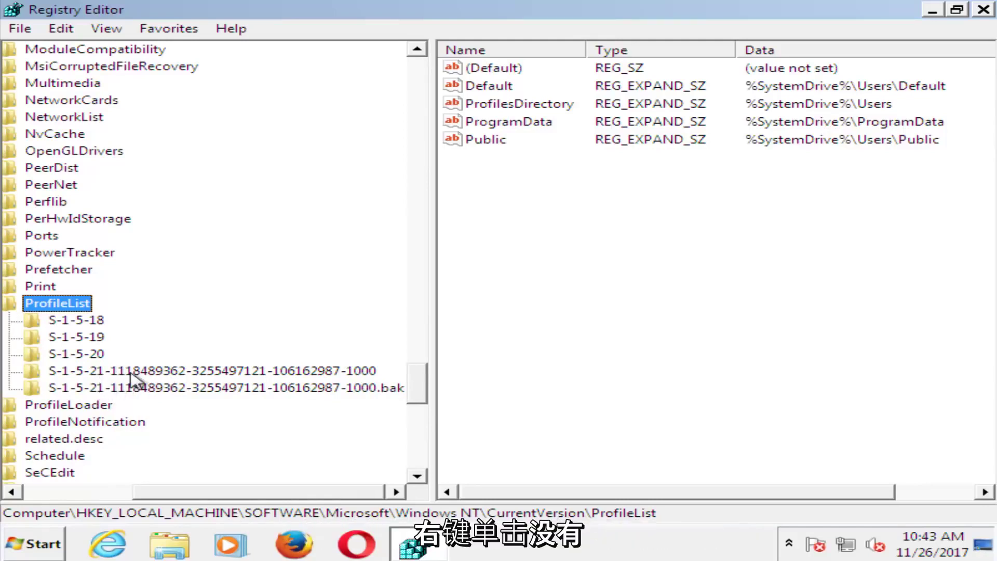
Step: Rename the user's normal SID profile key by appending .ba to its name
{"action": "left_click", "coordinate": [110, 373]}
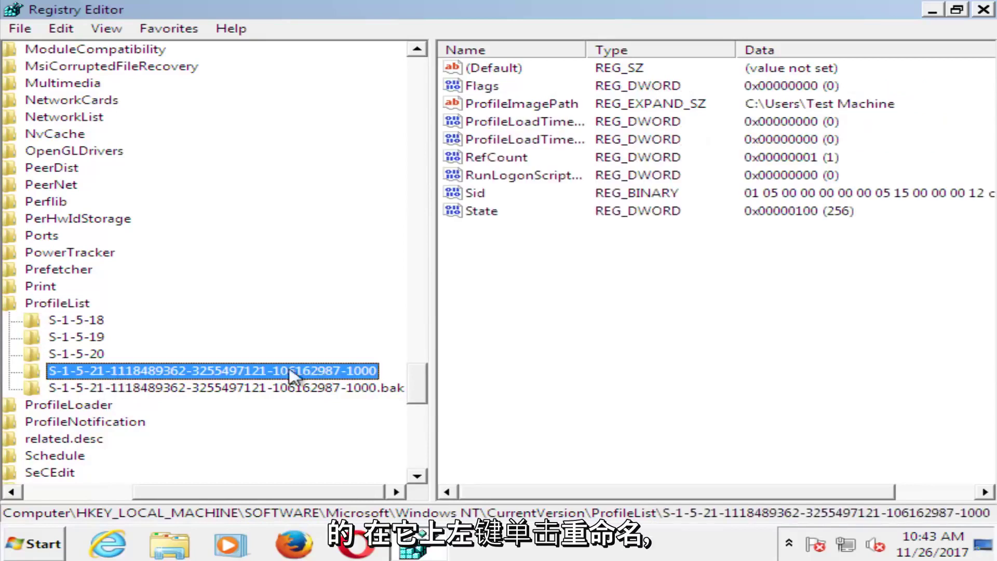
{"action": "right_click", "coordinate": [213, 372]}
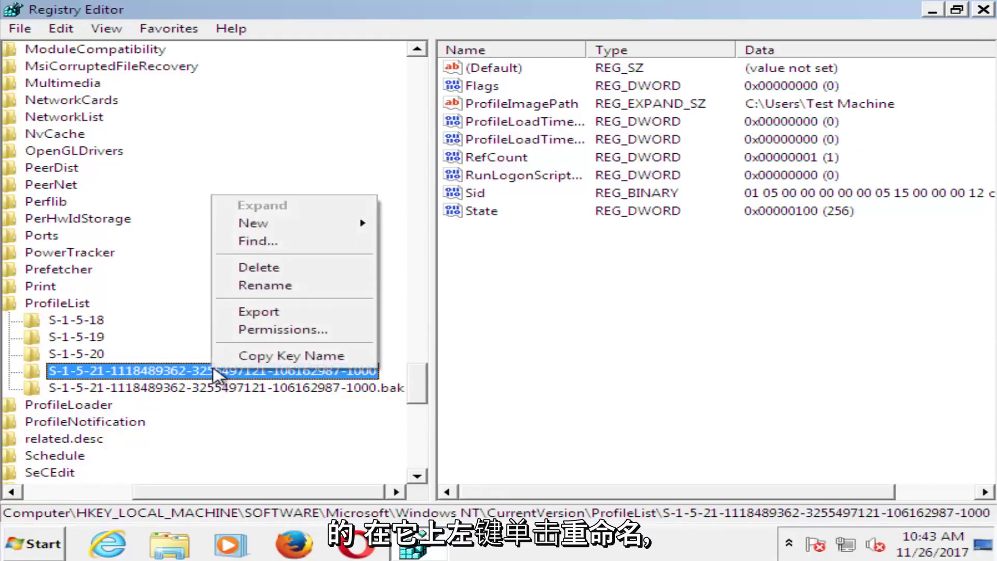
{"action": "left_click", "coordinate": [276, 286]}
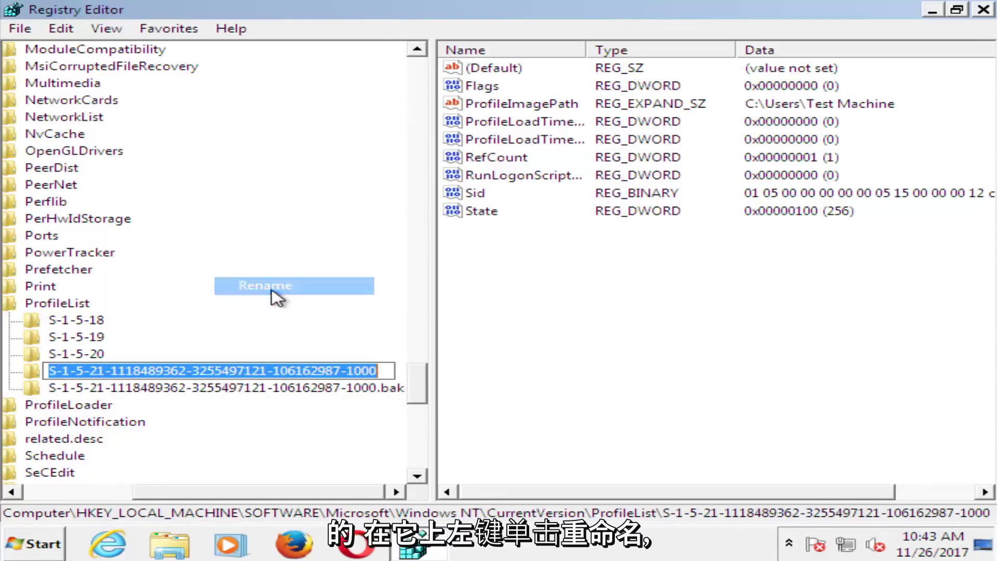
{"action": "left_click", "coordinate": [382, 372]}
{"action": "type", "text": ".ba"}
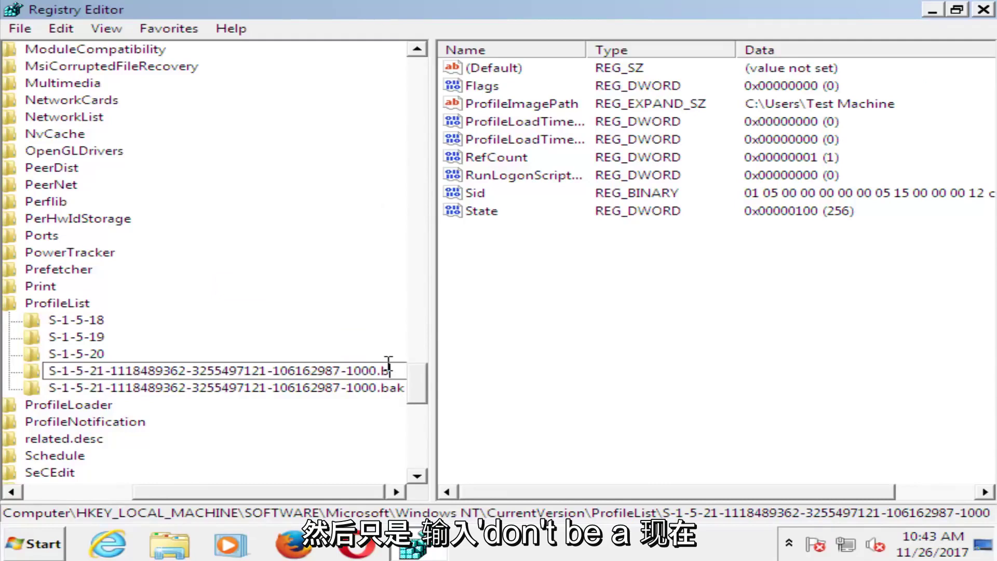
{"action": "key", "text": "Return"}
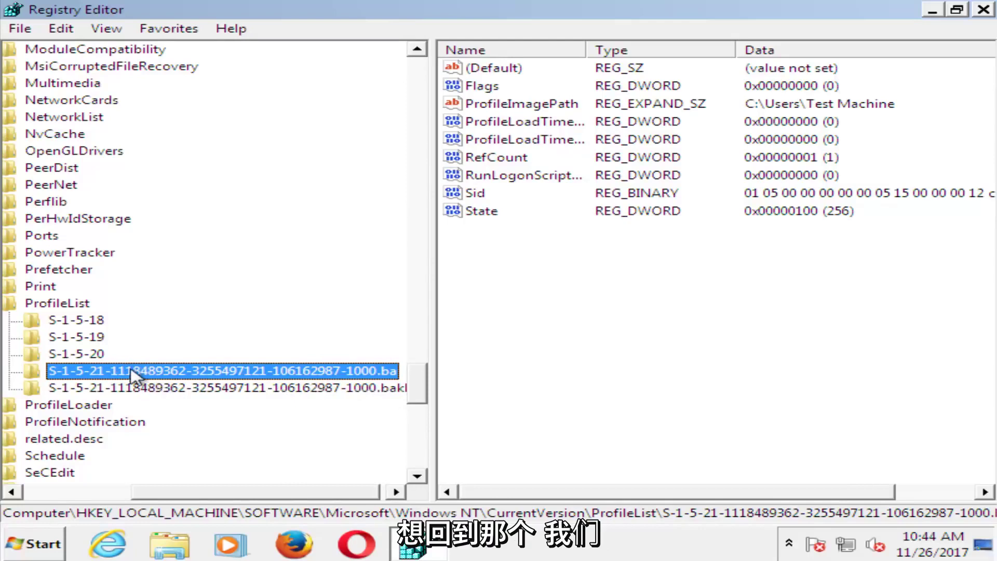
Step: Rename the .bak profile key to the plain SID name without the suffix
{"action": "left_click", "coordinate": [387, 371]}
{"action": "left_click_drag", "start_coordinate": [374, 371], "coordinate": [393, 372]}
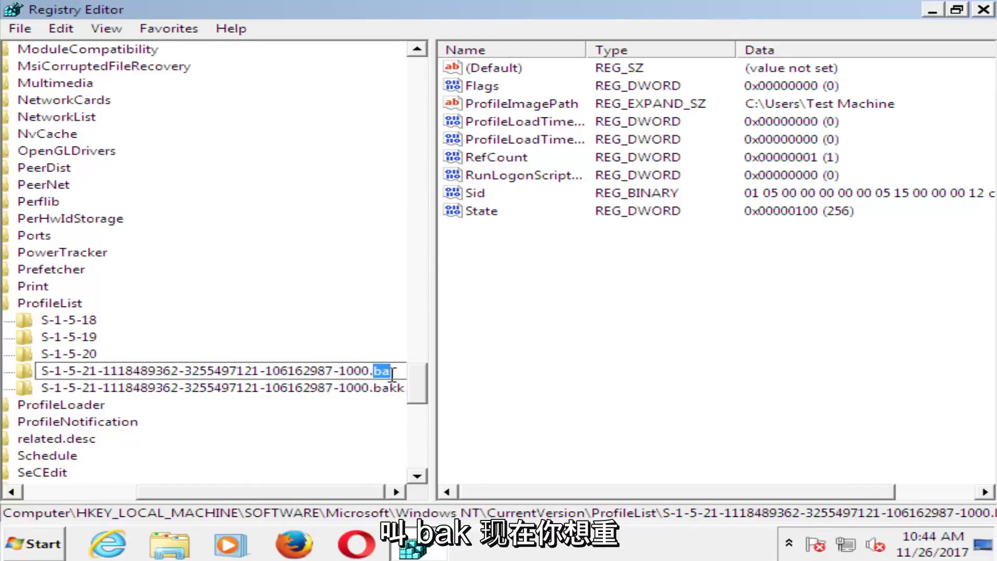
{"action": "right_click", "coordinate": [393, 372]}
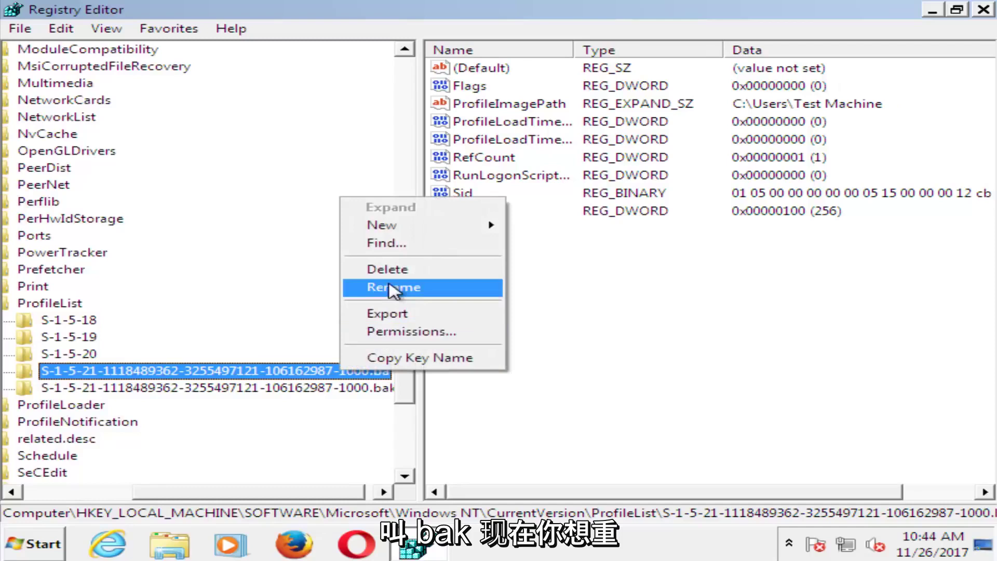
{"action": "left_click", "coordinate": [387, 288]}
{"action": "left_click", "coordinate": [377, 372]}
{"action": "key", "text": "BackSpace"}
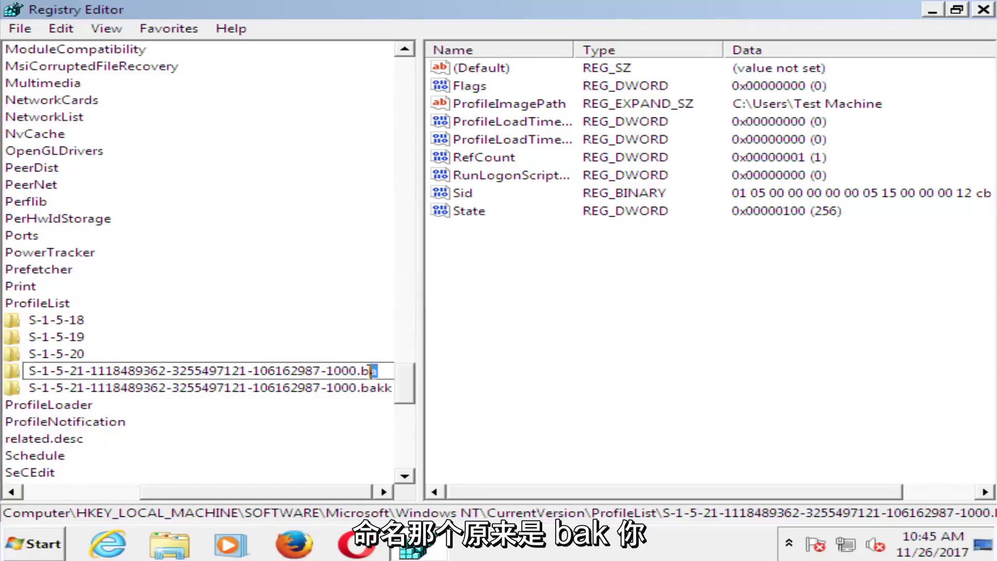
{"action": "key", "text": "BackSpace"}
{"action": "key", "text": "BackSpace"}
{"action": "key", "text": "Return"}
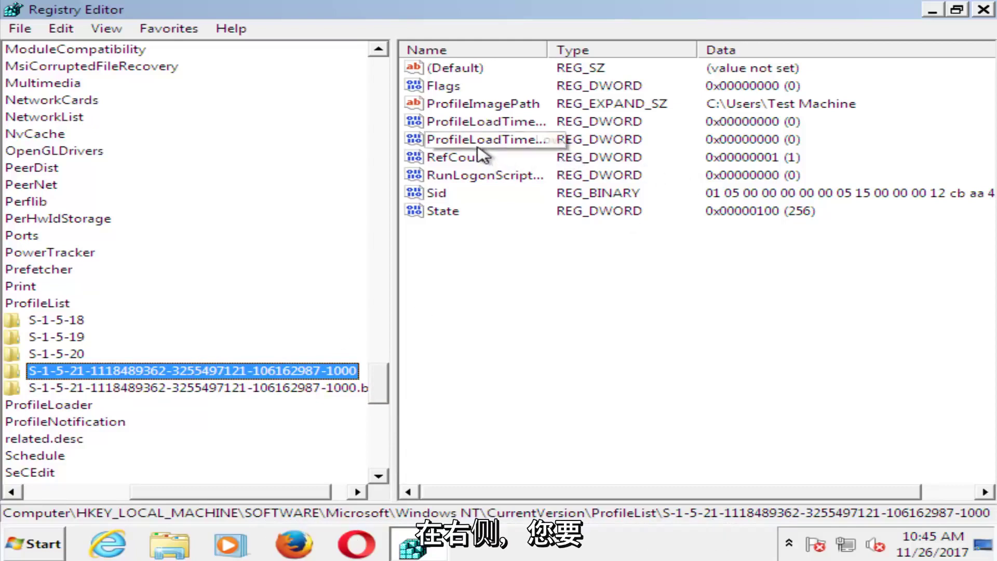
Step: Change RefCount from 1 to 0 and State from 256 to 0 in the plain SID key
{"action": "double_click", "coordinate": [452, 157]}
{"action": "left_click", "coordinate": [111, 180]}
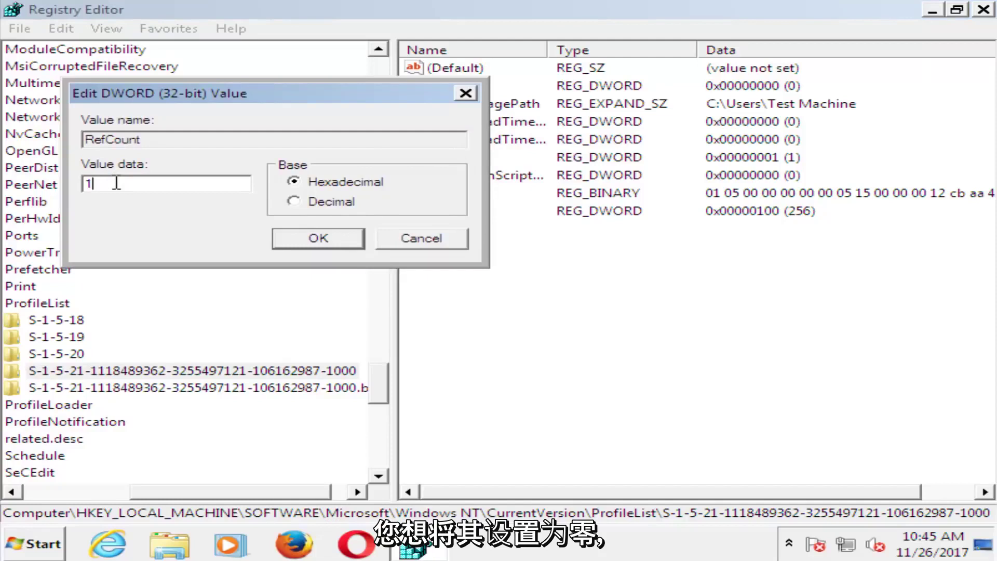
{"action": "left_click_drag", "start_coordinate": [116, 183], "coordinate": [67, 184]}
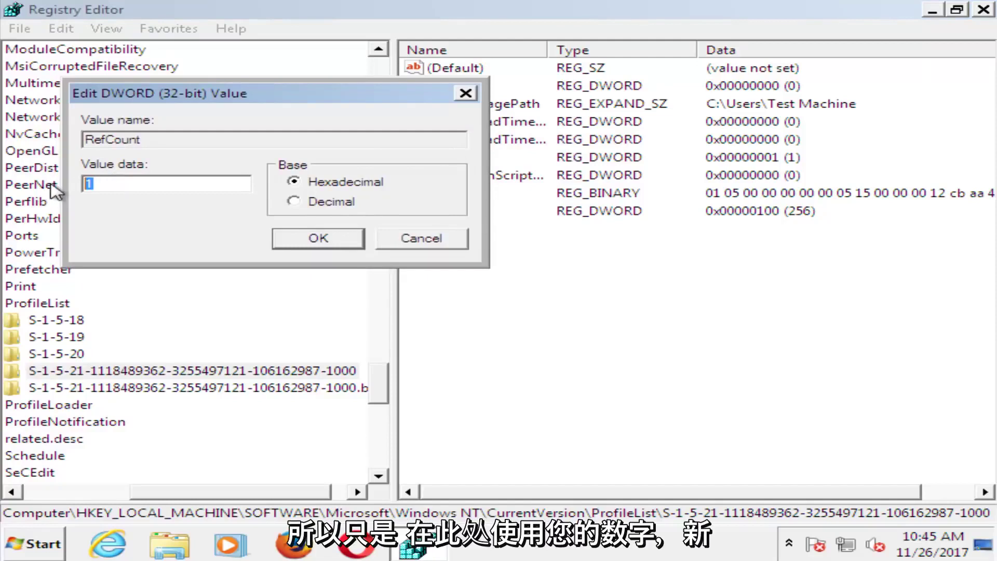
{"action": "type", "text": "0"}
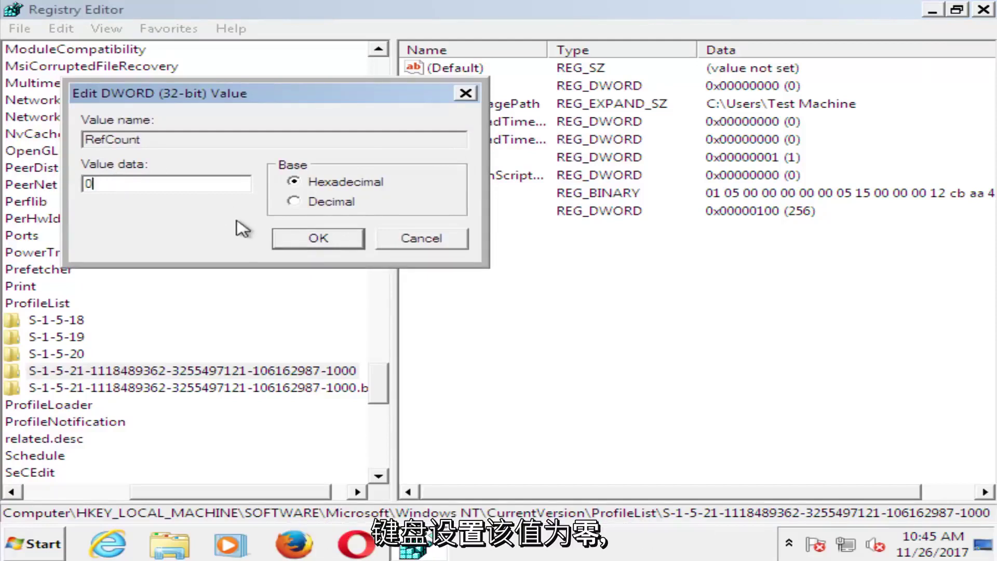
{"action": "left_click", "coordinate": [319, 243]}
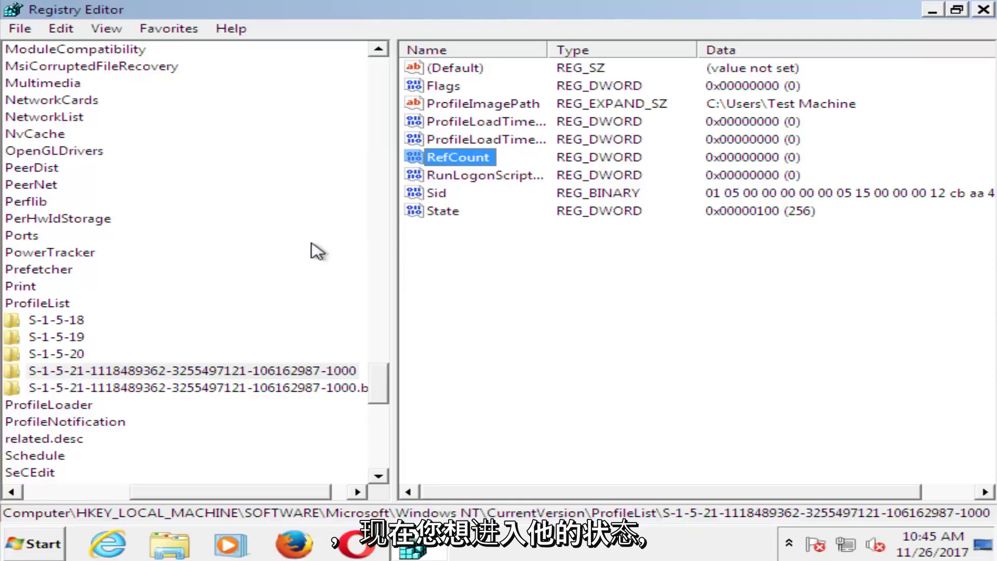
{"action": "double_click", "coordinate": [436, 211]}
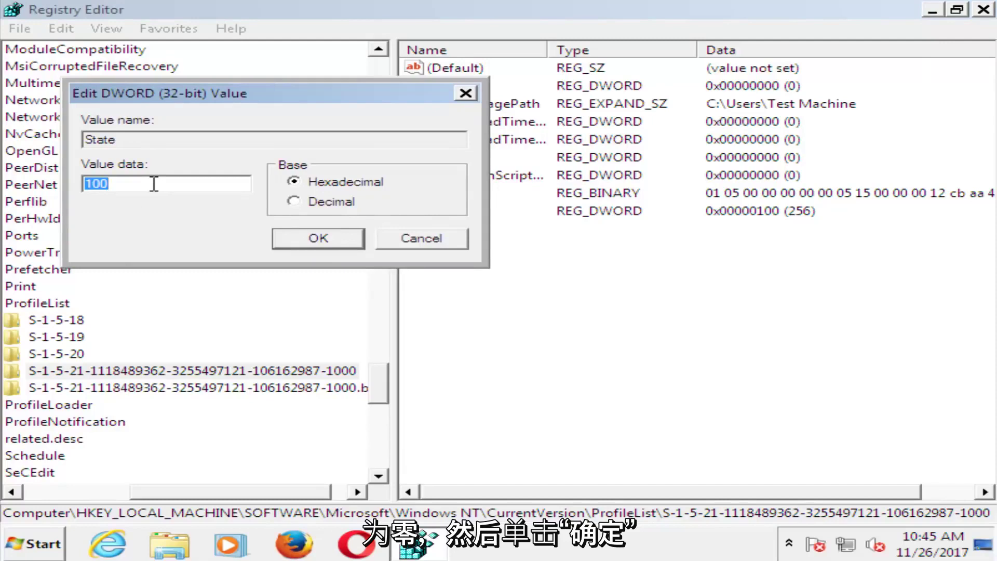
{"action": "type", "text": "0"}
{"action": "left_click", "coordinate": [307, 242]}
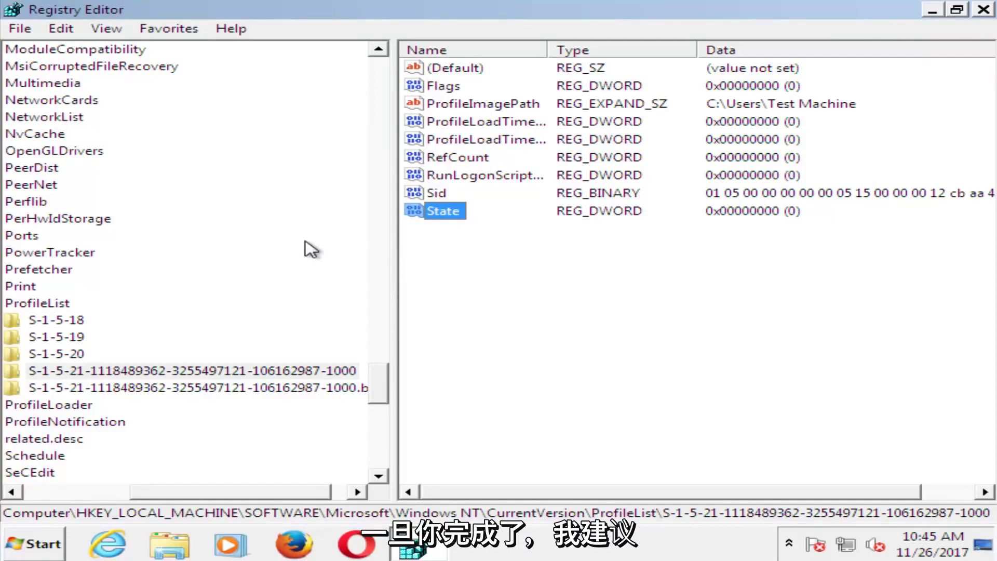
Step: Close Registry Editor and choose Restart from the Start menu's Shut down options
{"action": "left_click", "coordinate": [983, 10]}
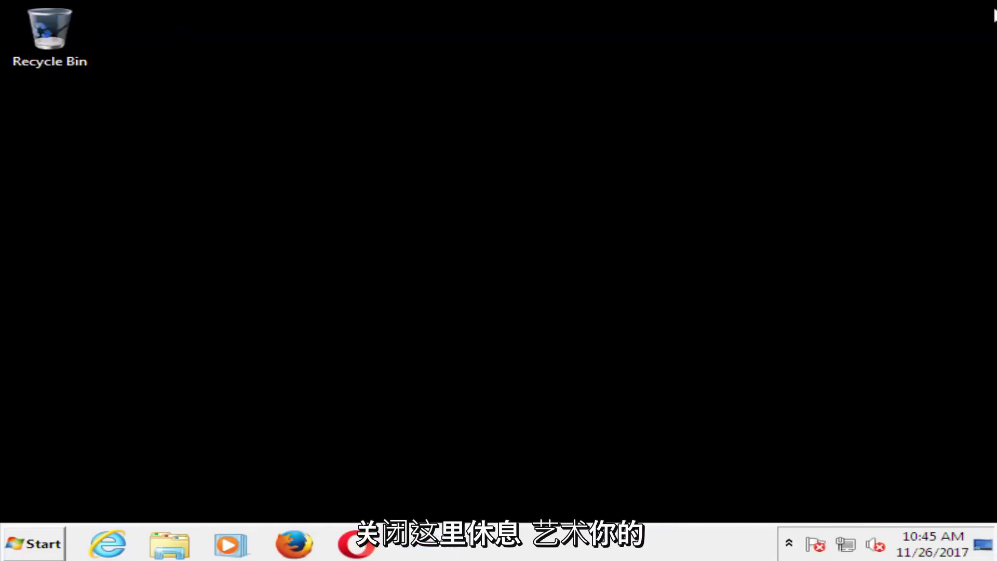
{"action": "left_click", "coordinate": [19, 542]}
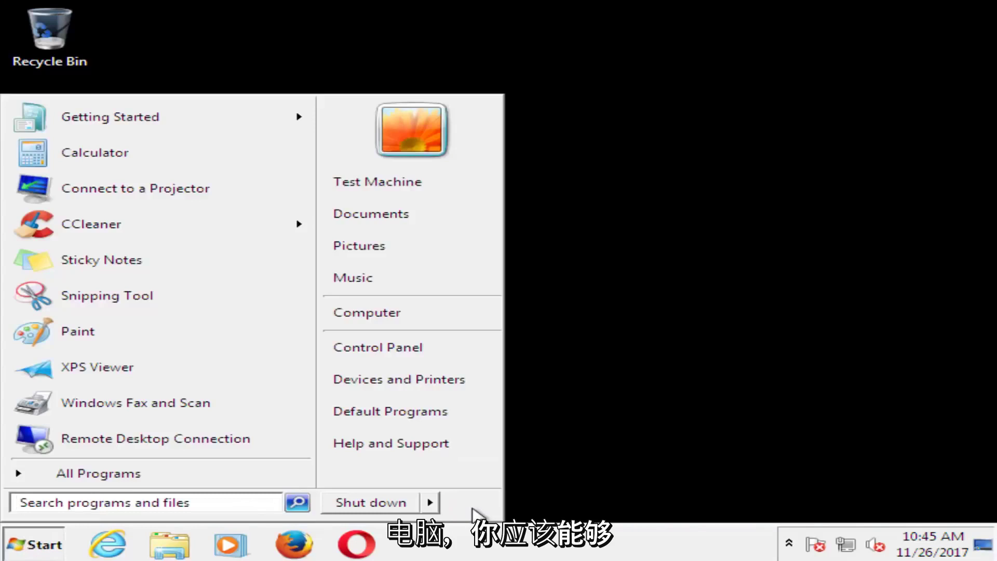
{"action": "left_click", "coordinate": [431, 502]}
{"action": "left_click", "coordinate": [475, 503]}
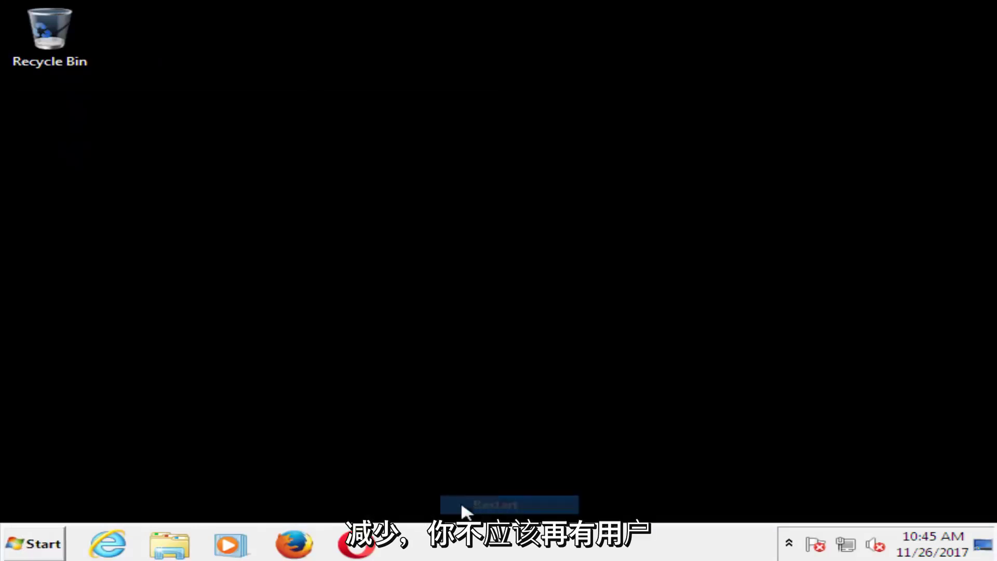